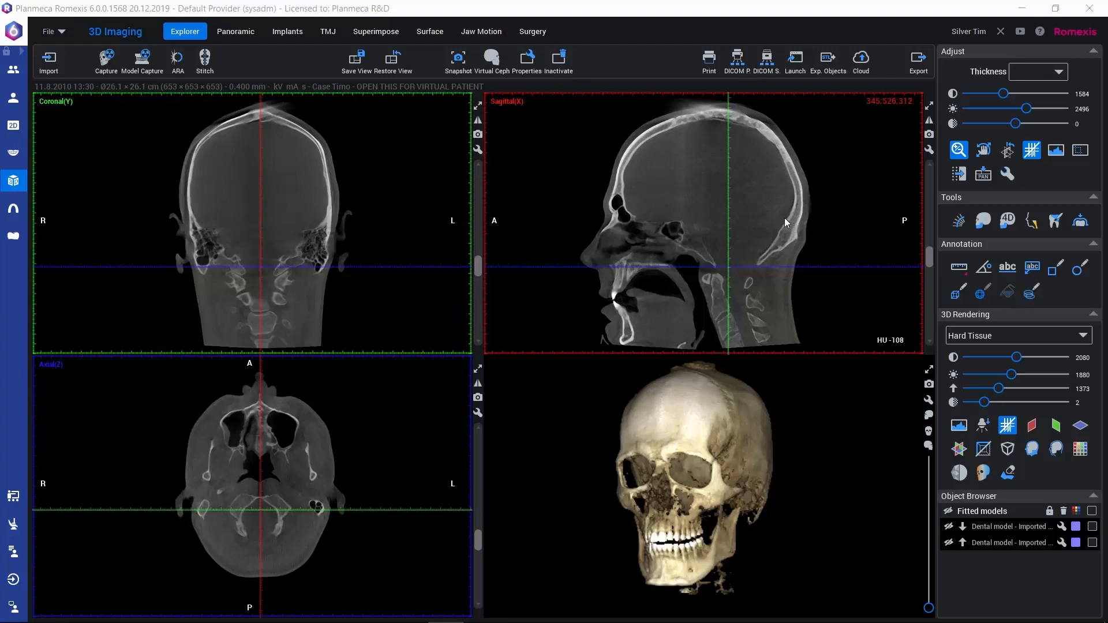
Enlarge the sagittal view, browse to slice 361, and start Manual Segmentation with its dialog clear of the skull.
click(930, 107)
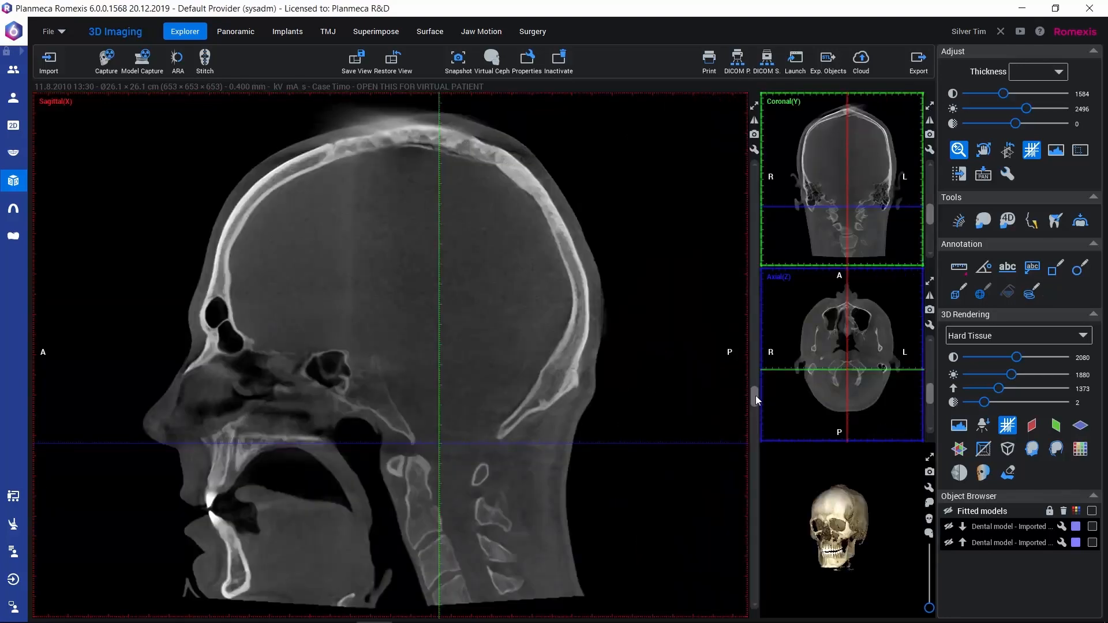
drag(756, 397, 756, 398)
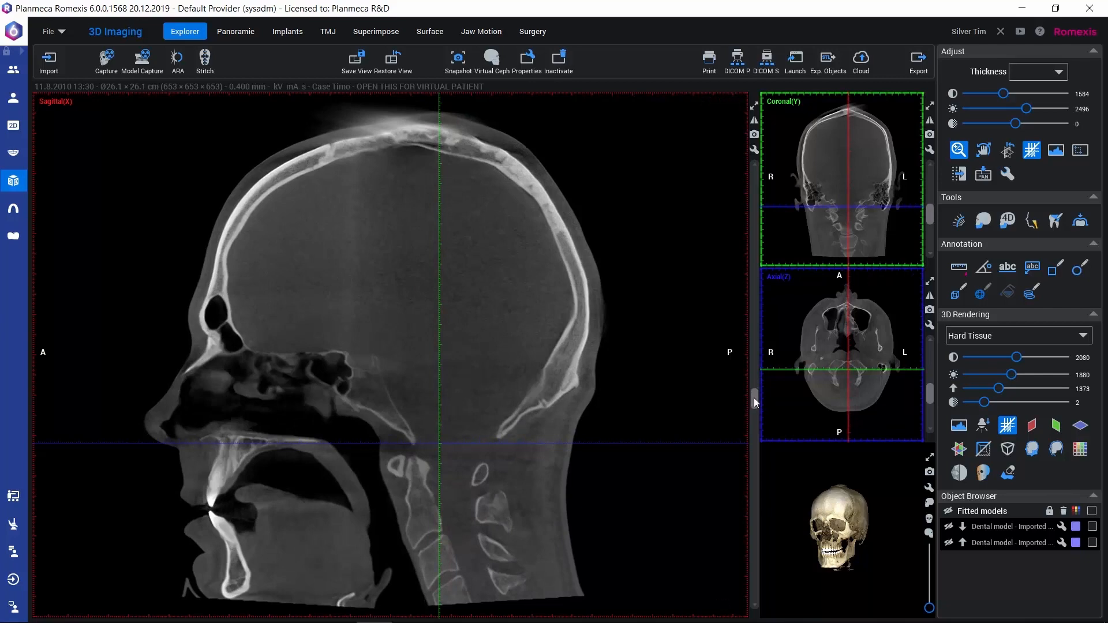
mouse_move(754, 397)
mouse_down()
mouse_move(758, 370)
mouse_move(749, 405)
mouse_up()
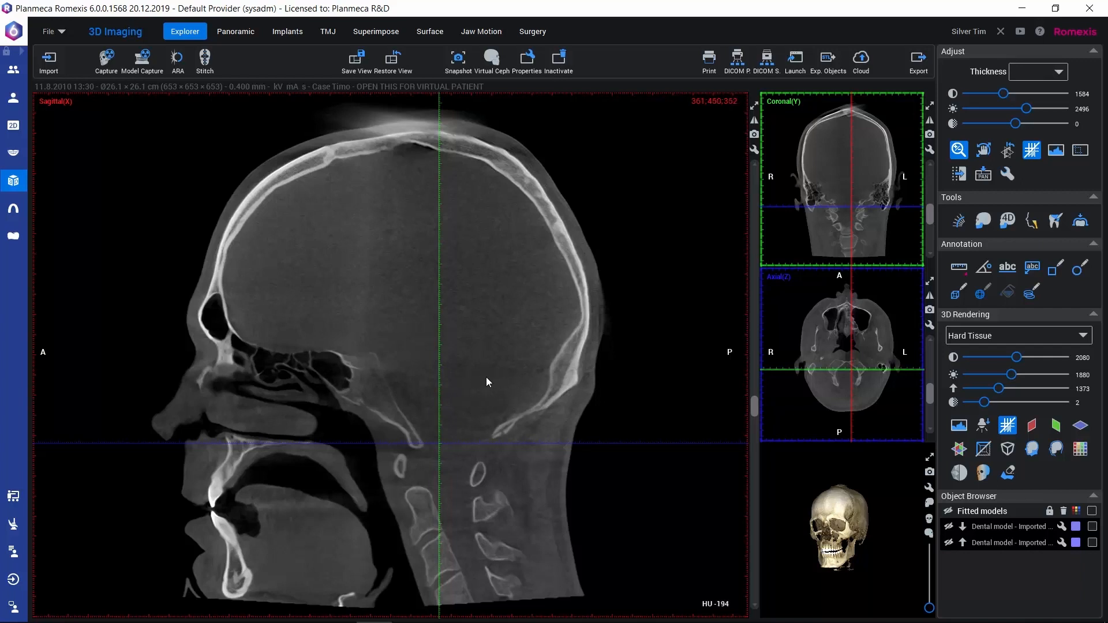
click(1032, 294)
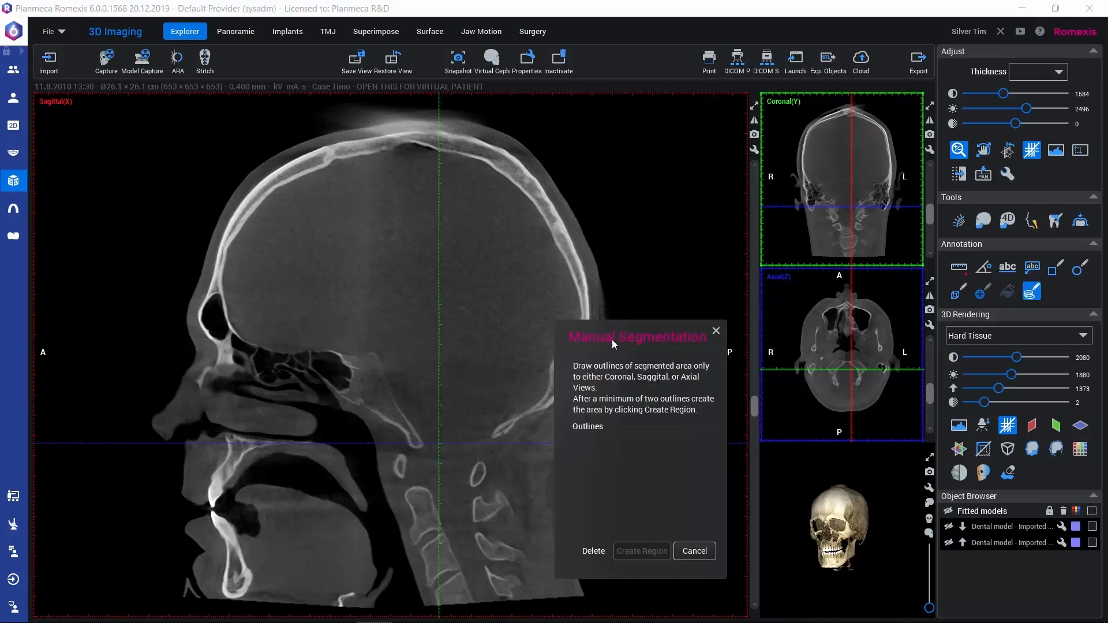
drag(611, 339, 752, 190)
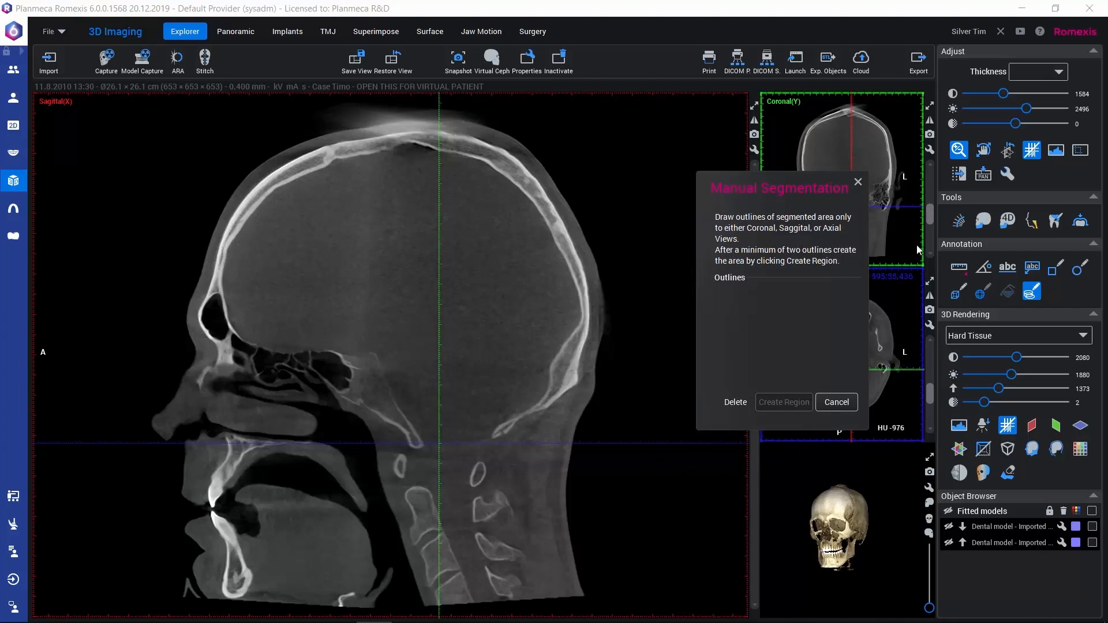
Draw a small closed outline in the lower rear of the cranial cavity on sagittal slice 361.
click(485, 366)
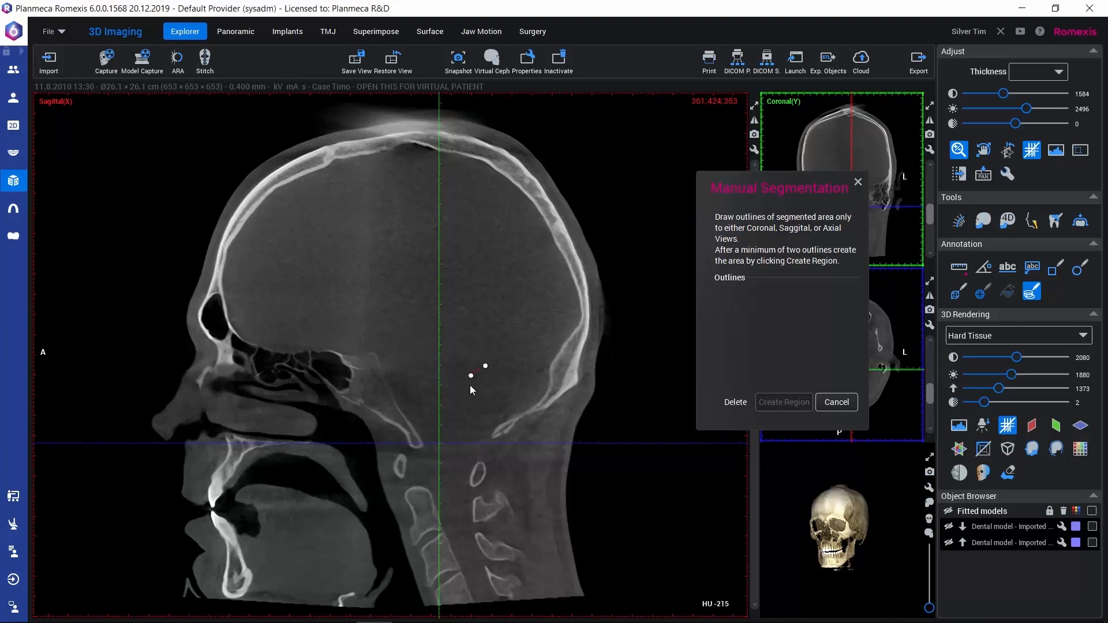
click(472, 389)
click(498, 373)
click(485, 367)
right_click(486, 370)
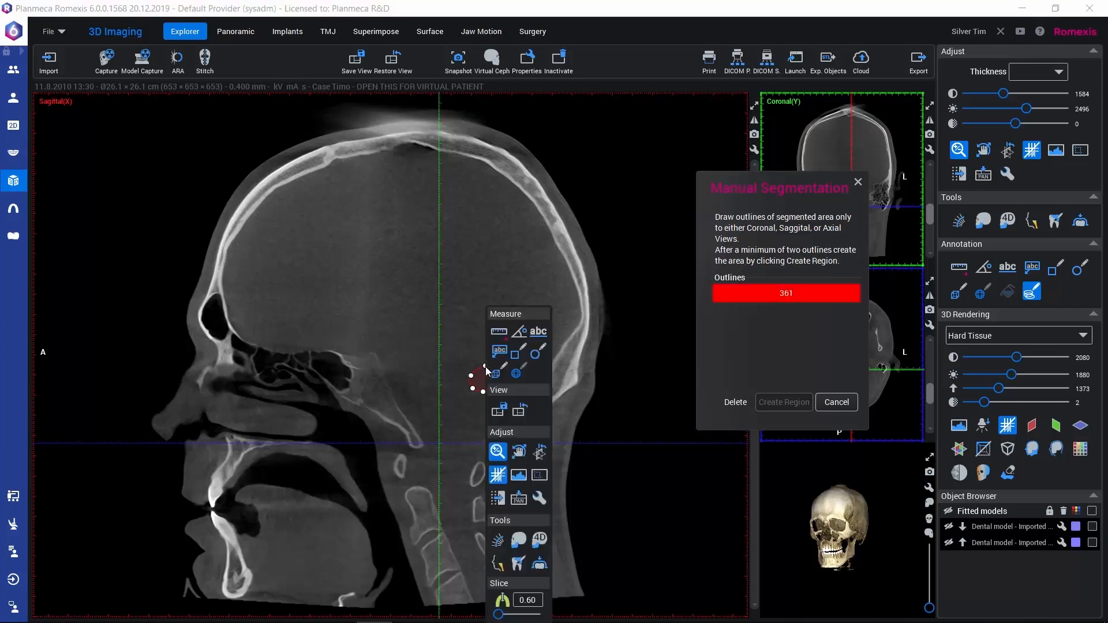
click(465, 344)
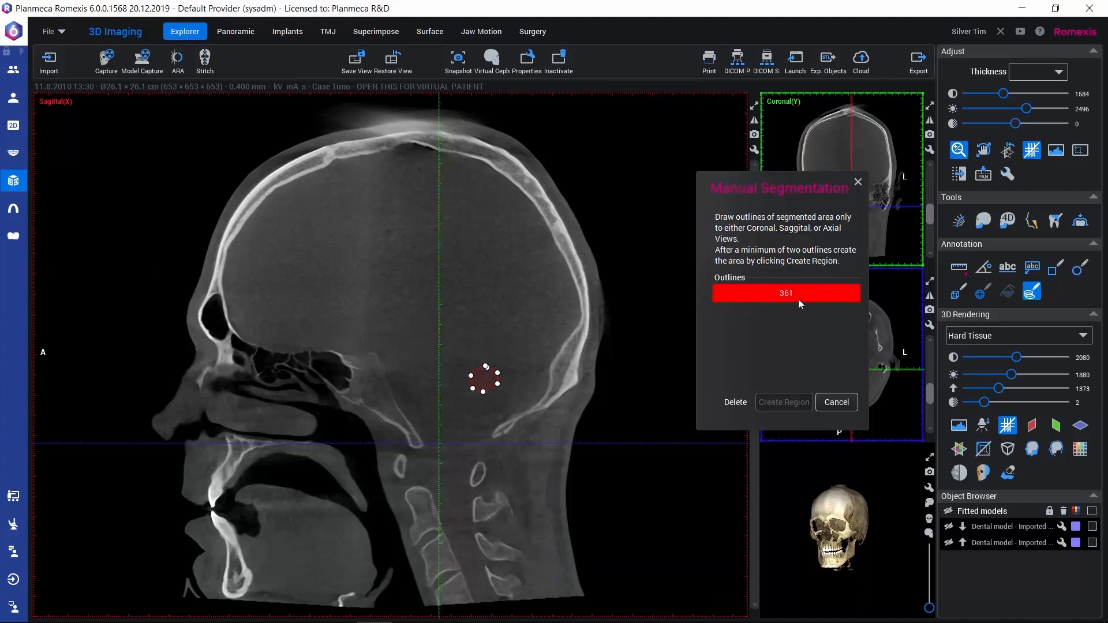
Go to sagittal slice 360 and draw a slightly larger closed outline around the same area.
drag(797, 189, 911, 274)
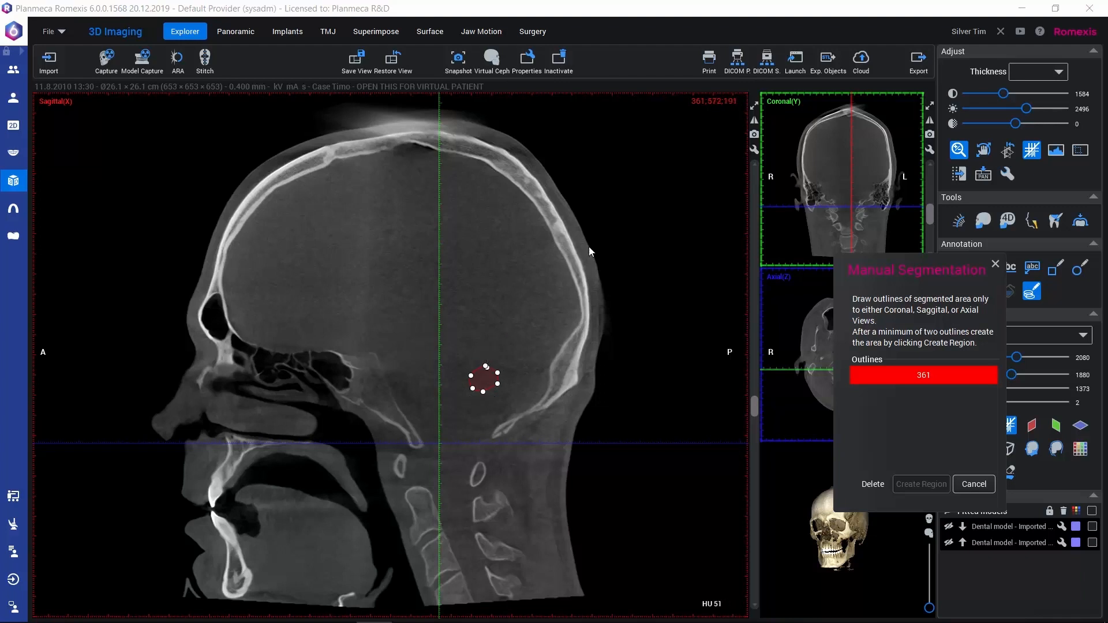
click(754, 167)
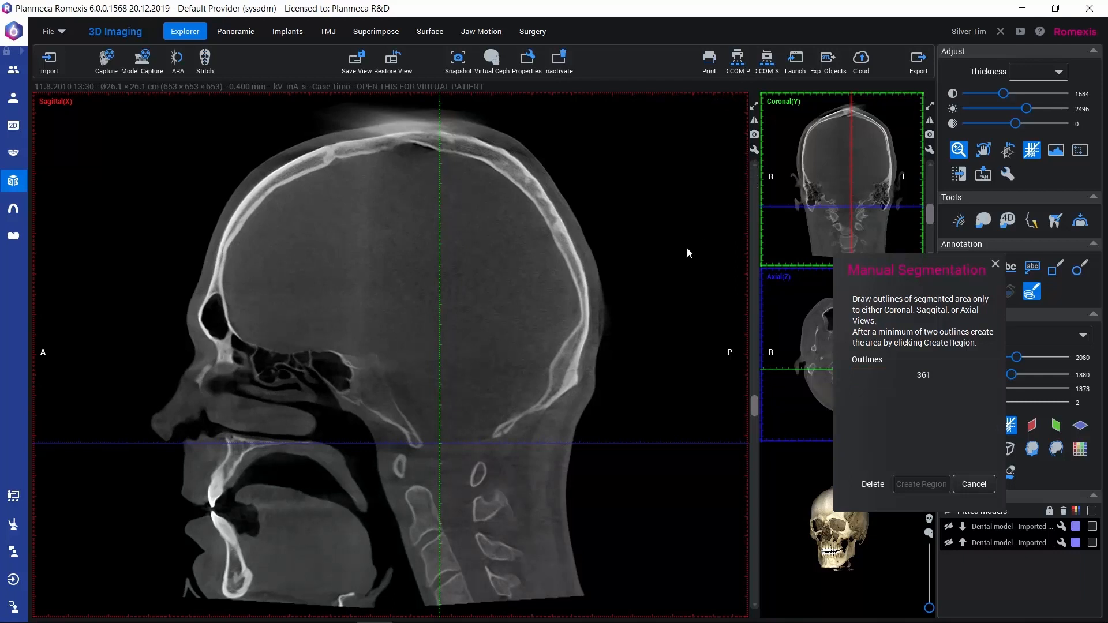
click(493, 360)
click(471, 369)
click(468, 388)
click(482, 396)
click(501, 390)
click(506, 376)
click(493, 360)
right_click(492, 361)
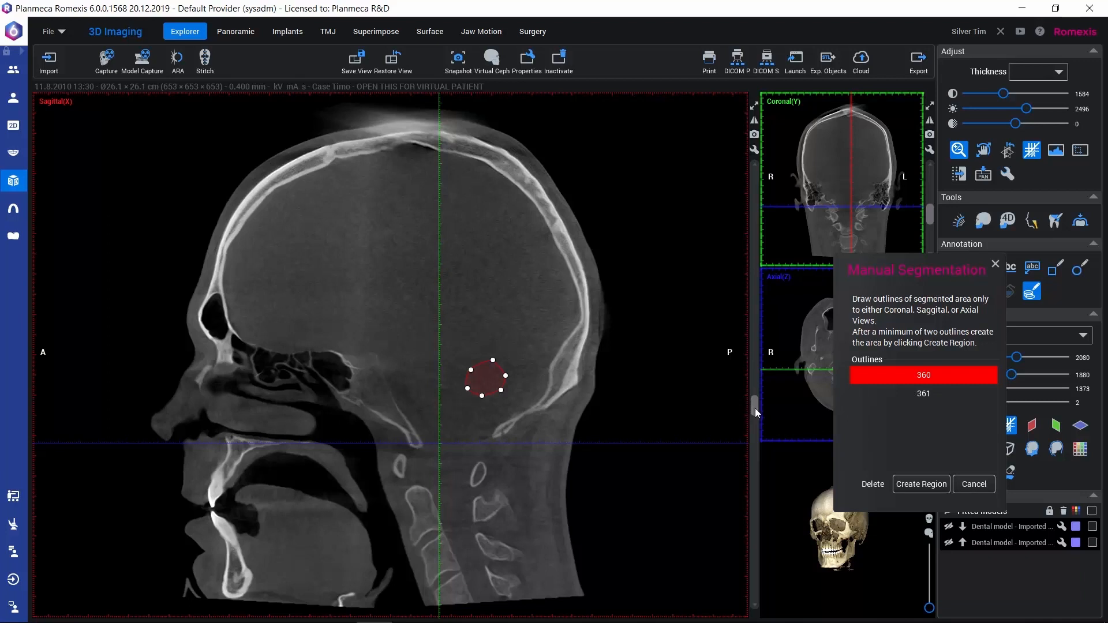
Go to sagittal slice 349 and draw a closed outline around the same area in the lower rear cranial cavity.
drag(756, 406, 755, 399)
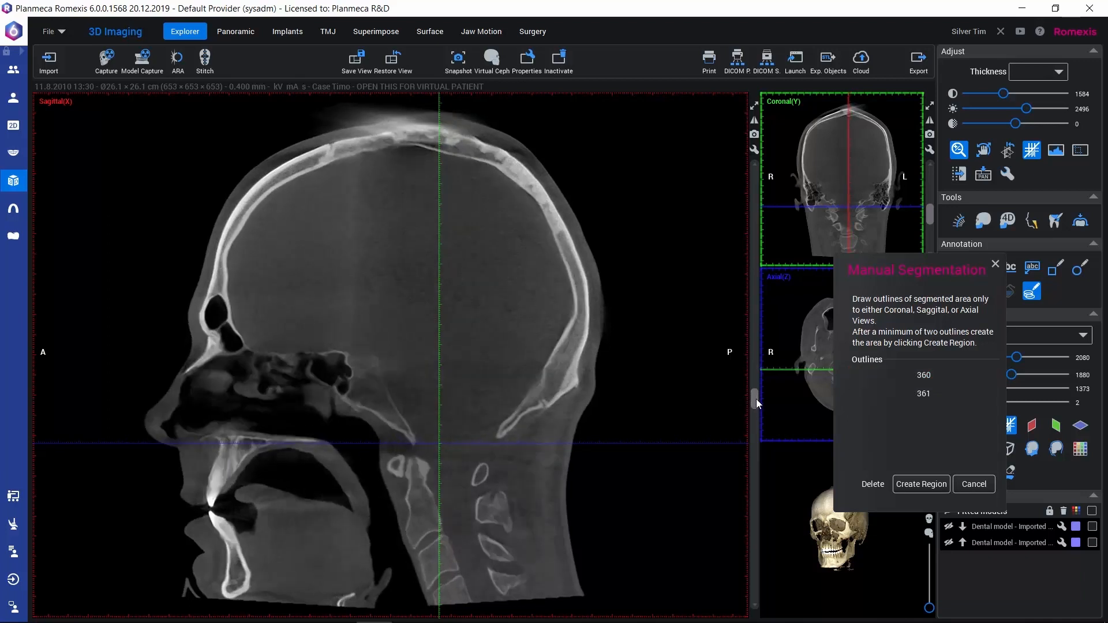
click(476, 353)
click(463, 372)
click(467, 383)
click(487, 394)
click(509, 383)
click(512, 364)
click(476, 354)
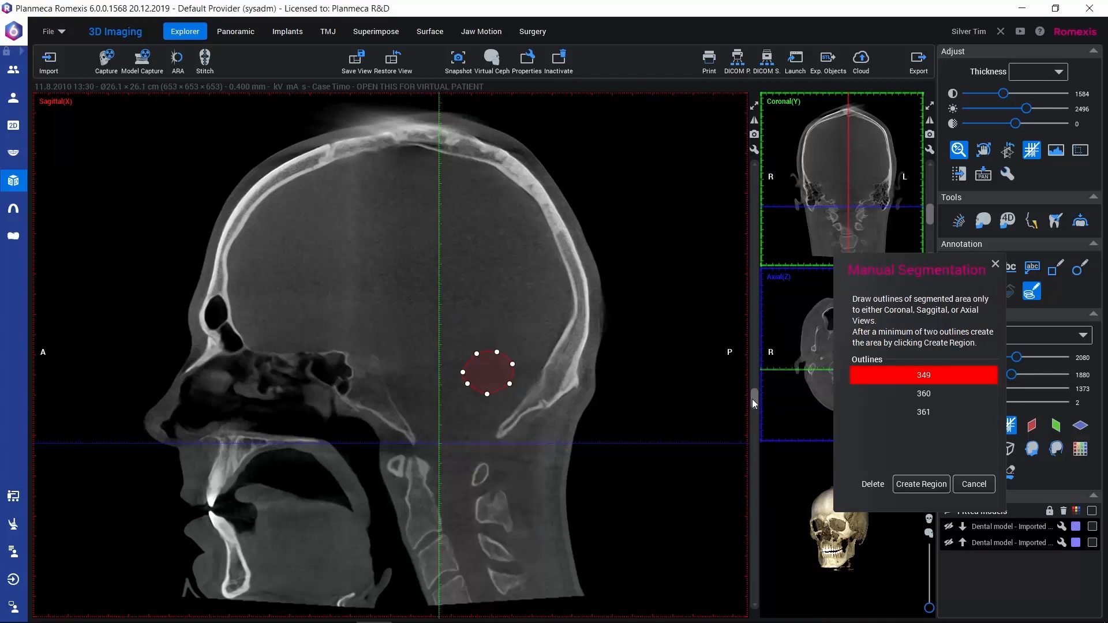
Draw closed outlines of the same area on sagittal slices 337 and 326.
drag(752, 399, 752, 393)
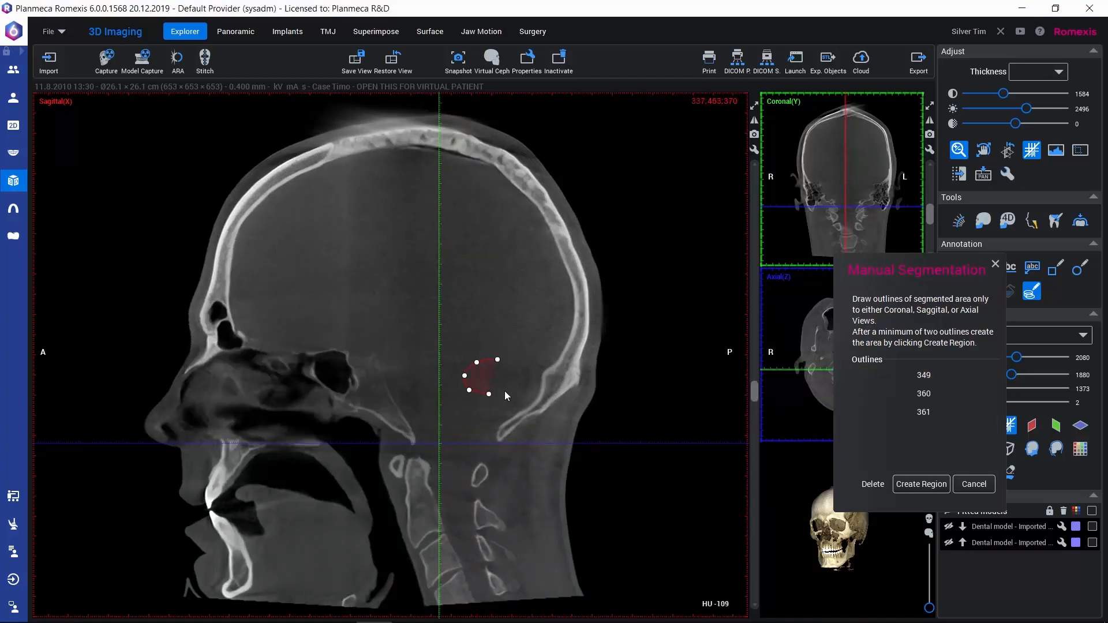
click(497, 359)
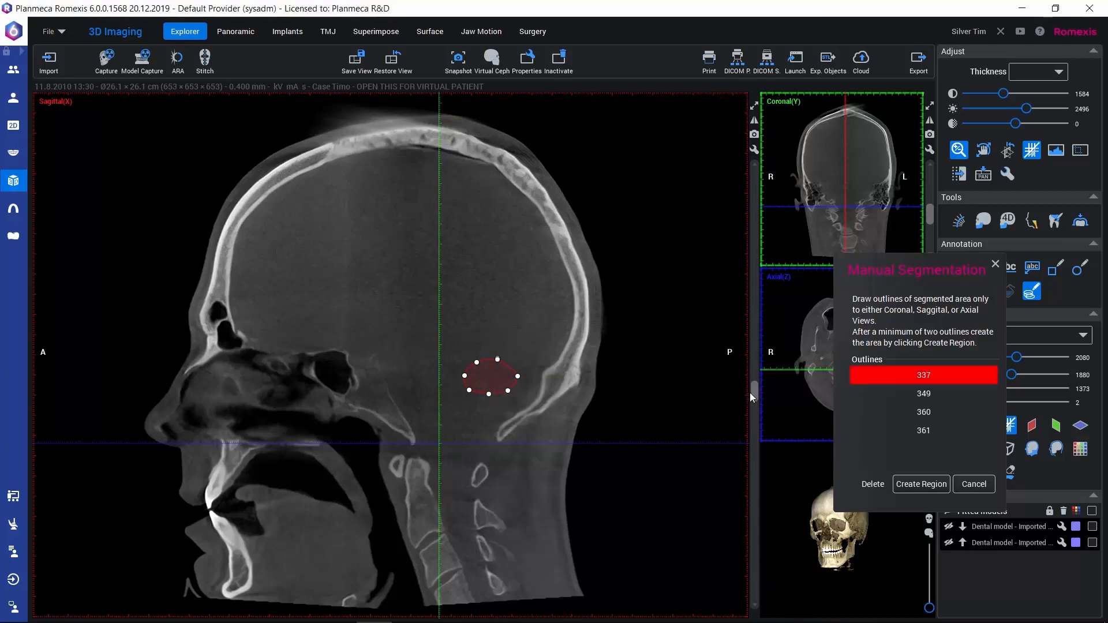
drag(756, 392, 756, 386)
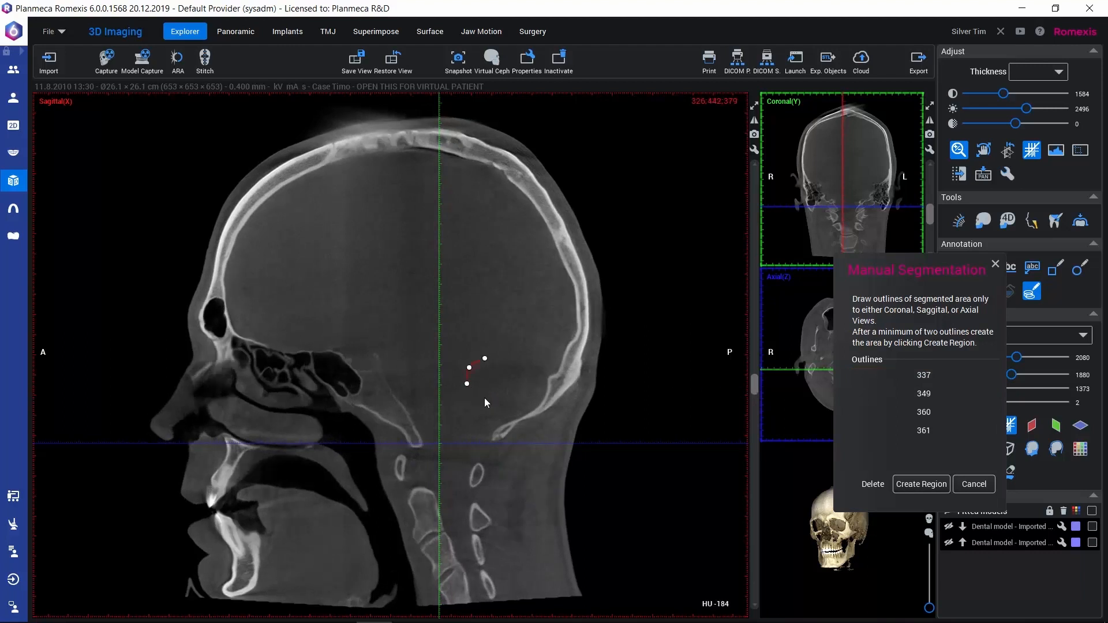
click(485, 360)
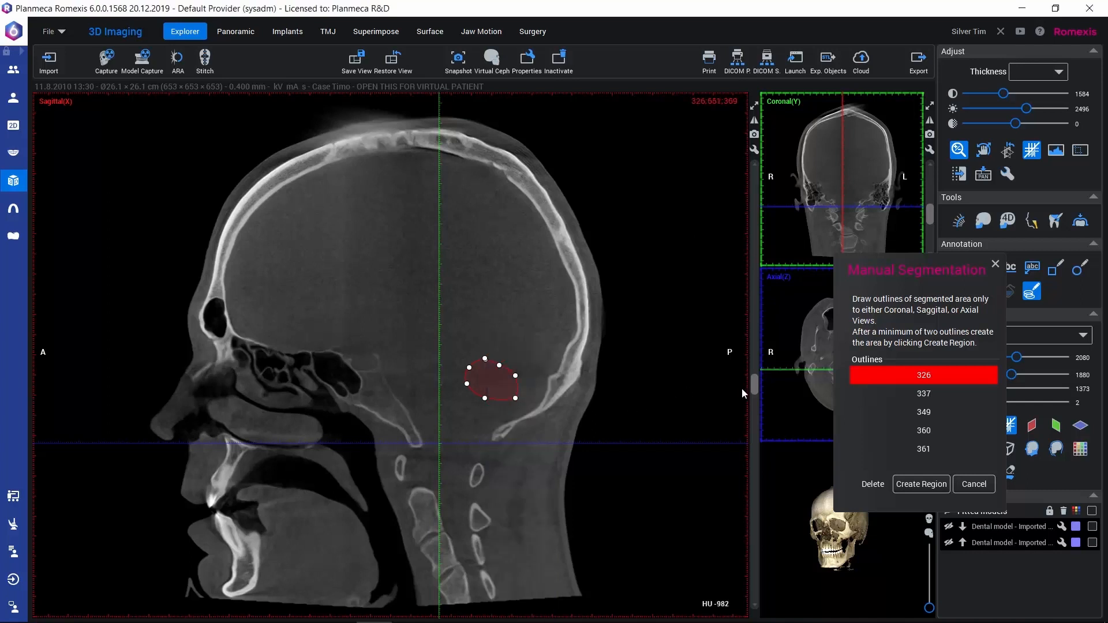
Add closed outlines of the area on sagittal slices 310 and 299.
drag(754, 383, 755, 373)
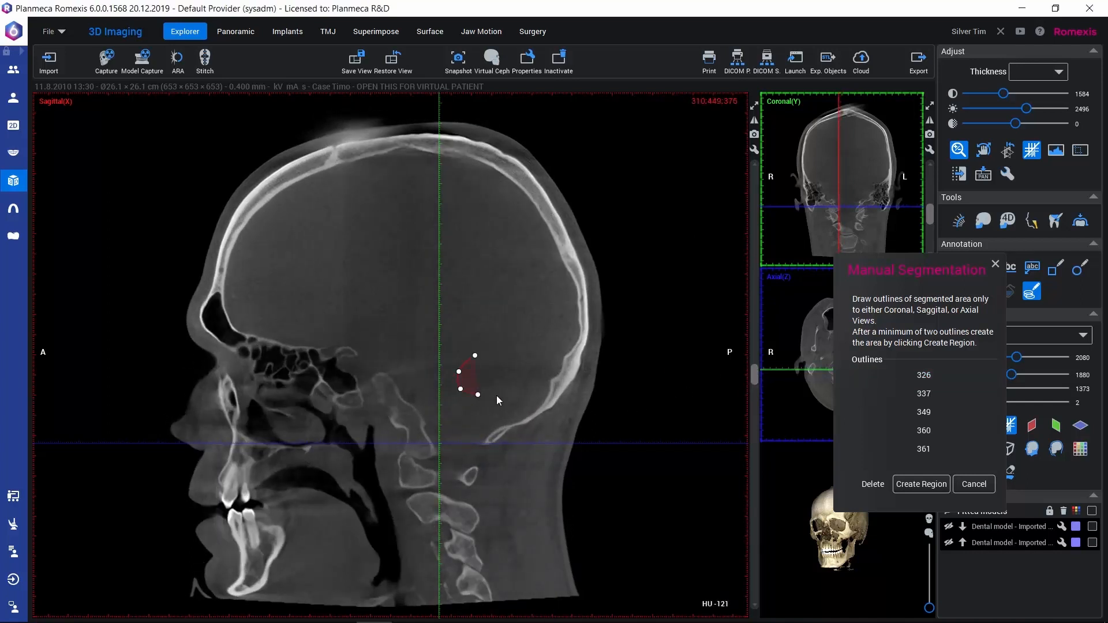
click(475, 356)
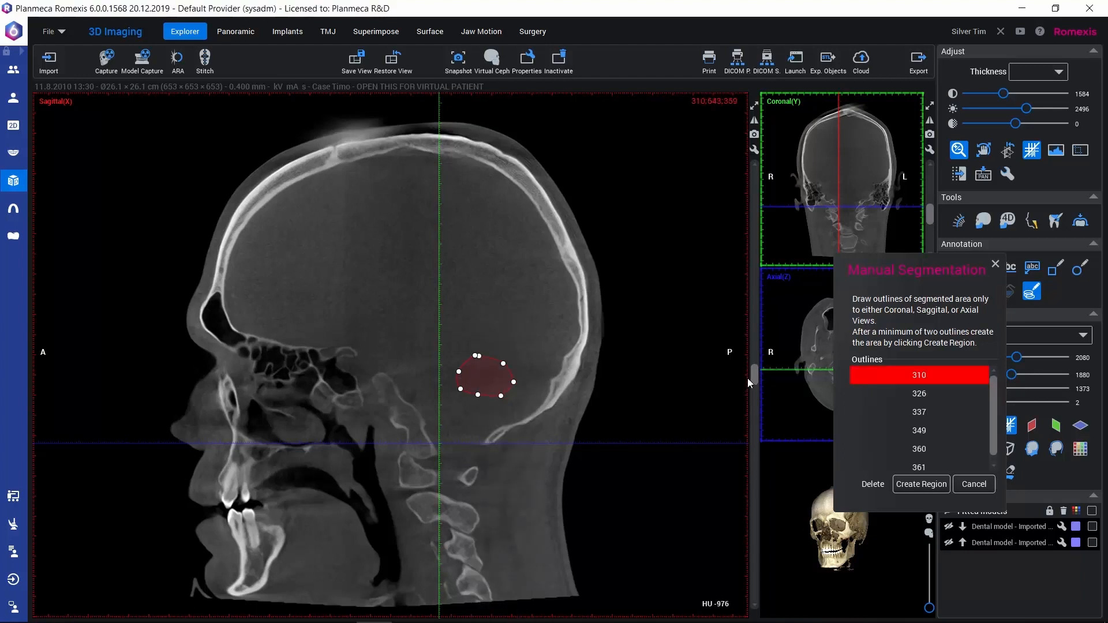
drag(754, 376, 753, 370)
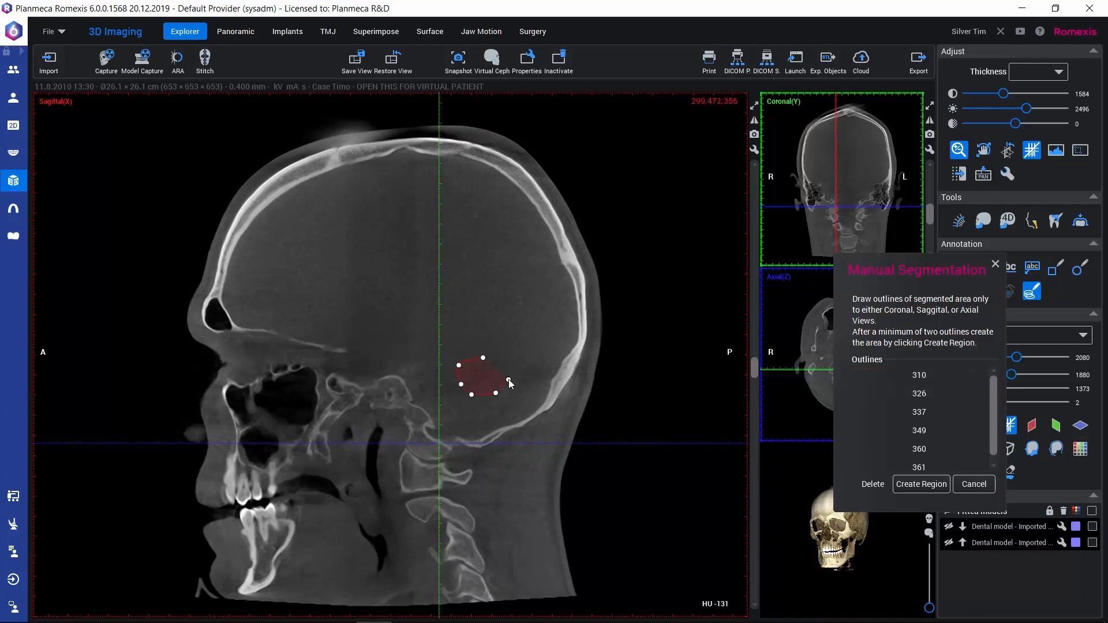
click(483, 358)
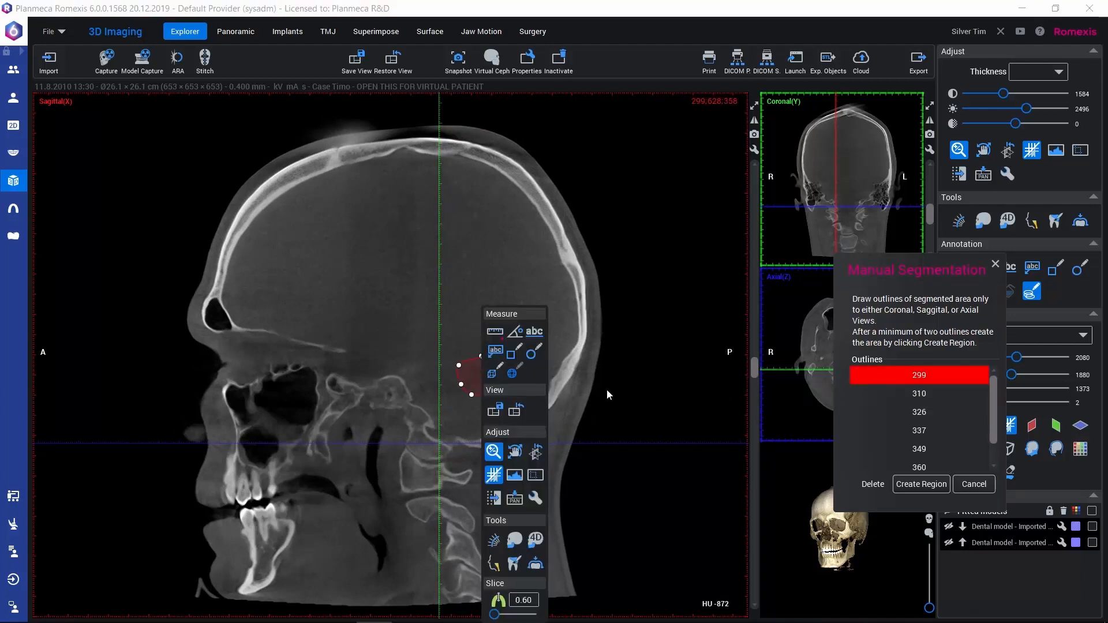
Go to sagittal slice 291 and draw a small closed outline to end the segmented area.
drag(754, 370, 754, 362)
click(479, 362)
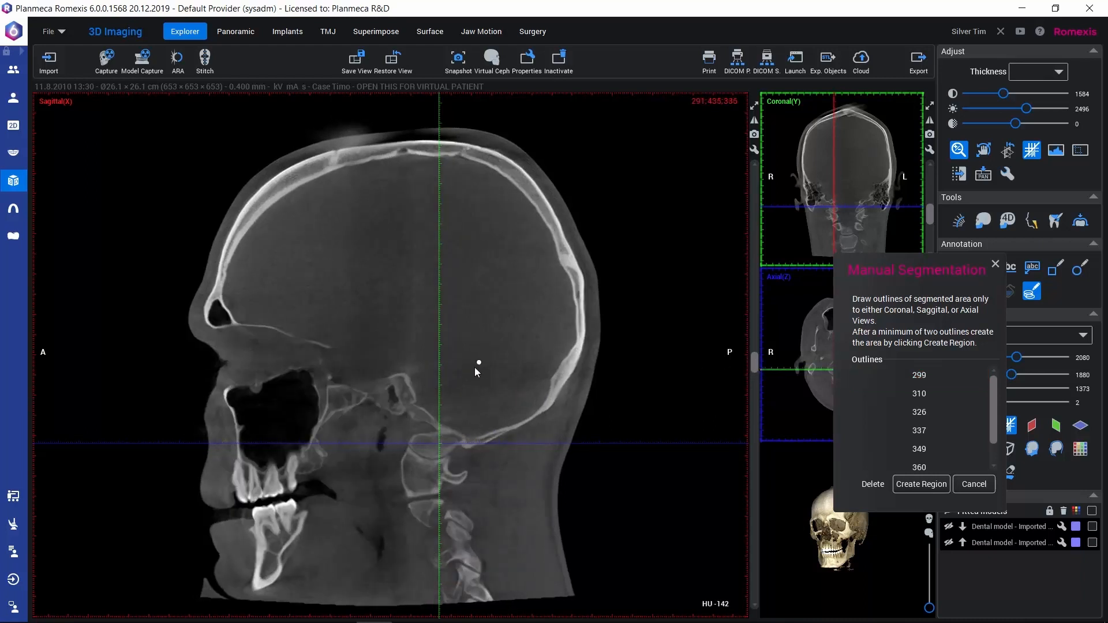
click(469, 374)
click(470, 388)
click(483, 392)
click(479, 362)
right_click(480, 364)
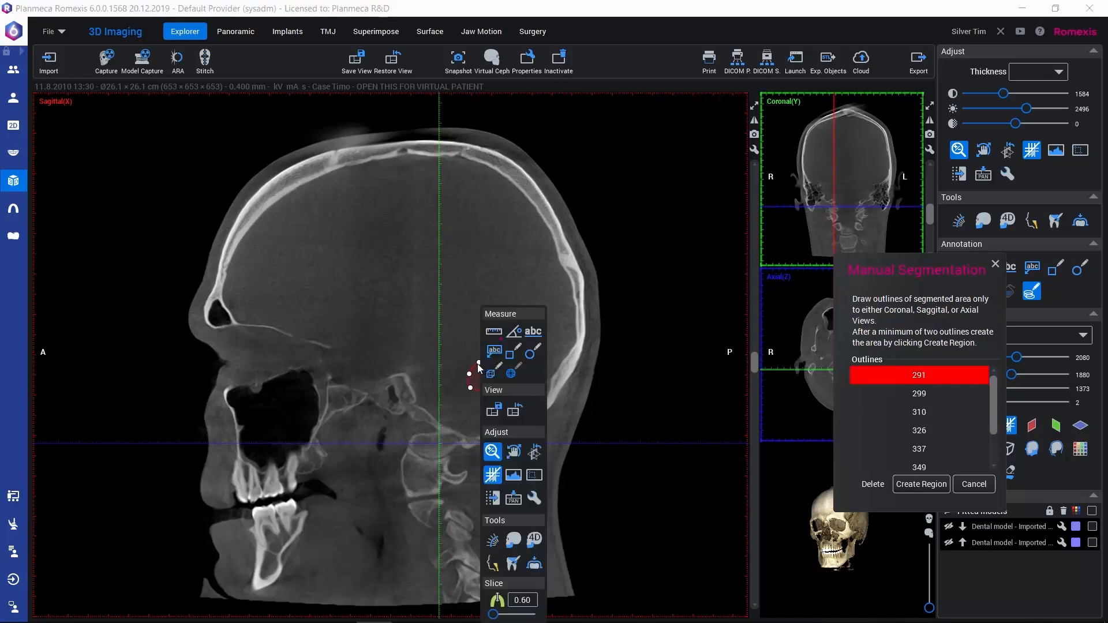
click(470, 345)
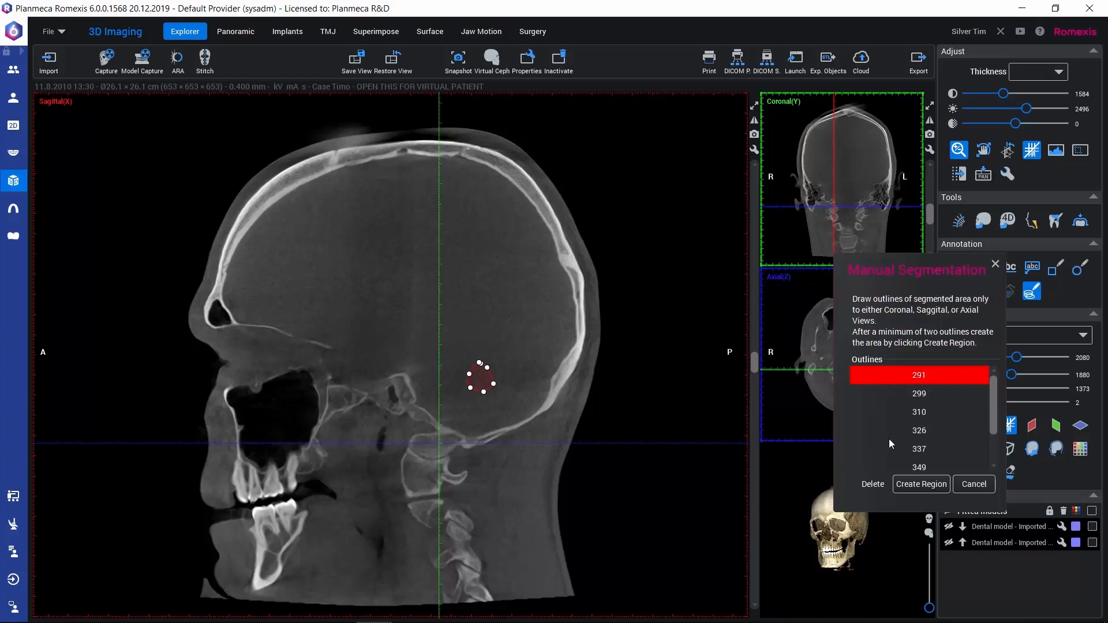
Review the list of outlines and create the 3D region from them.
mouse_move(995, 403)
mouse_down()
mouse_move(990, 443)
mouse_move(999, 390)
mouse_up()
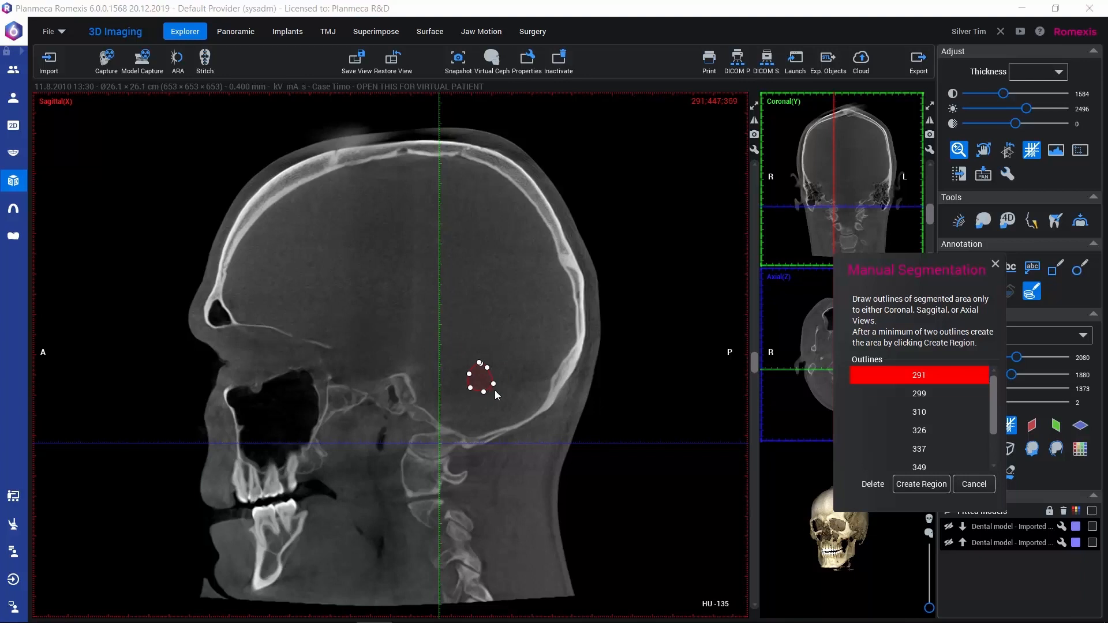
click(922, 485)
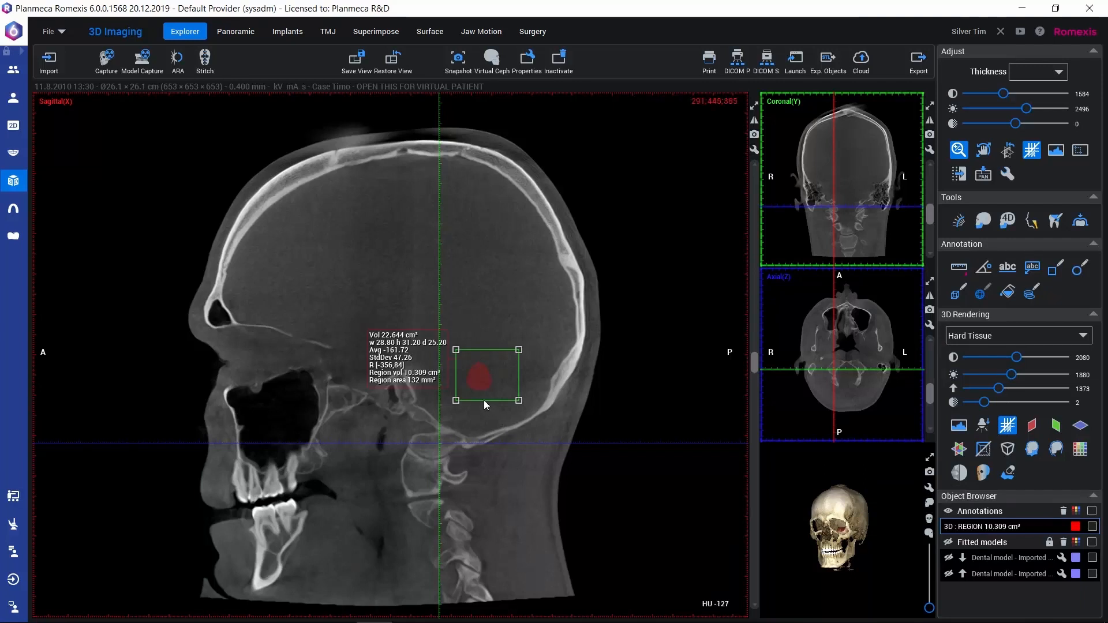
Enlarge the 3D rendering and inspect the segmented region inside the skull by rotating and zooming the model.
click(754, 105)
click(930, 106)
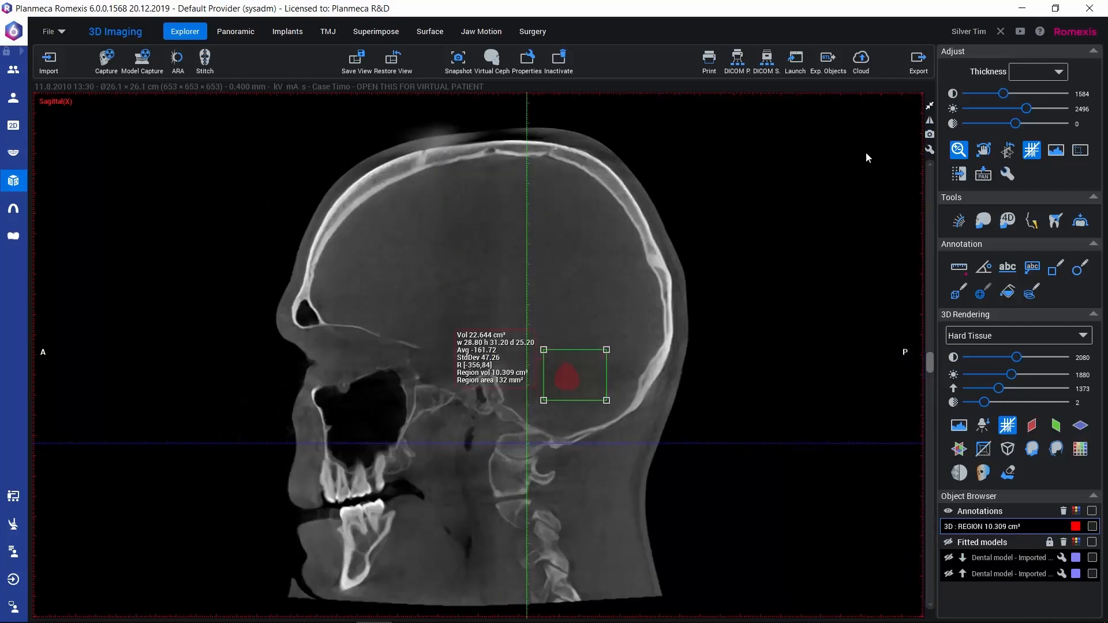
drag(669, 555, 744, 548)
click(929, 371)
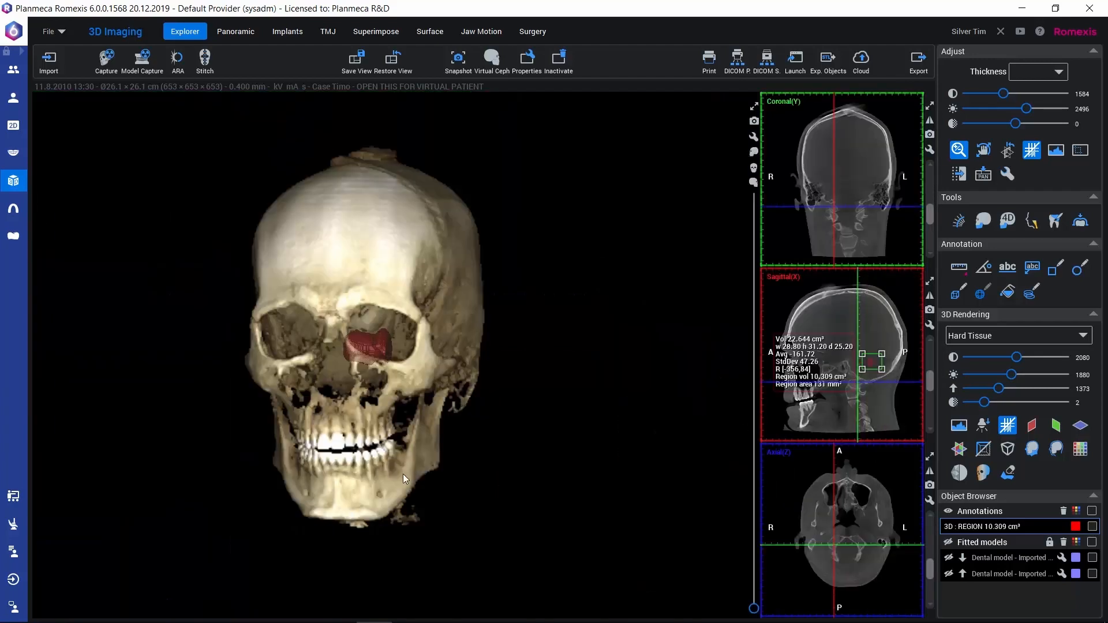
drag(403, 473, 372, 480)
scroll(330, 473, up, 5)
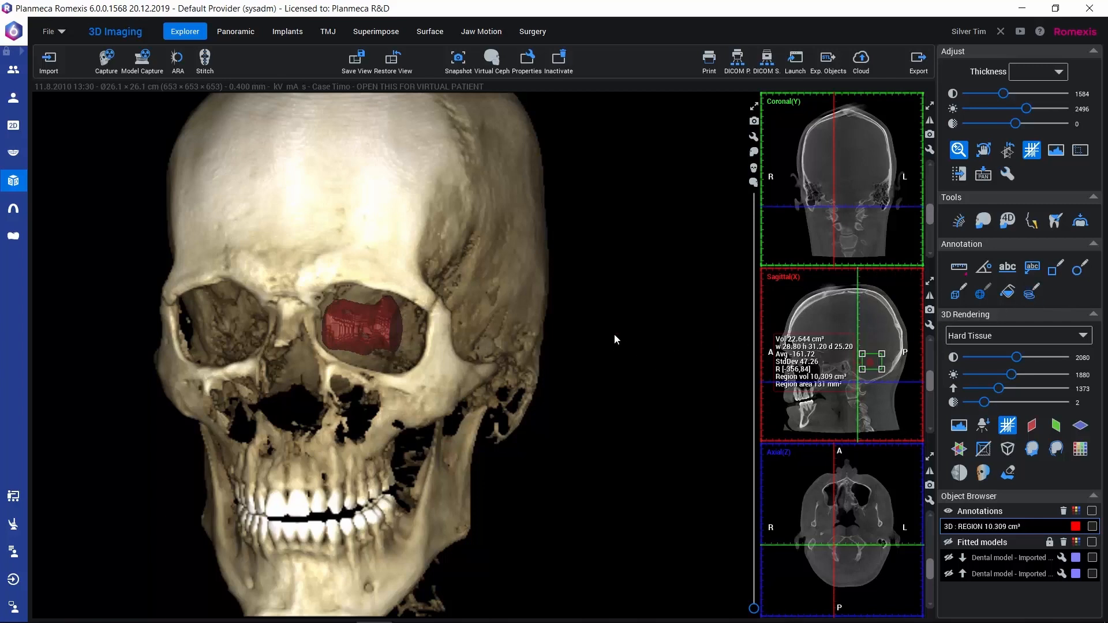
drag(447, 374, 377, 285)
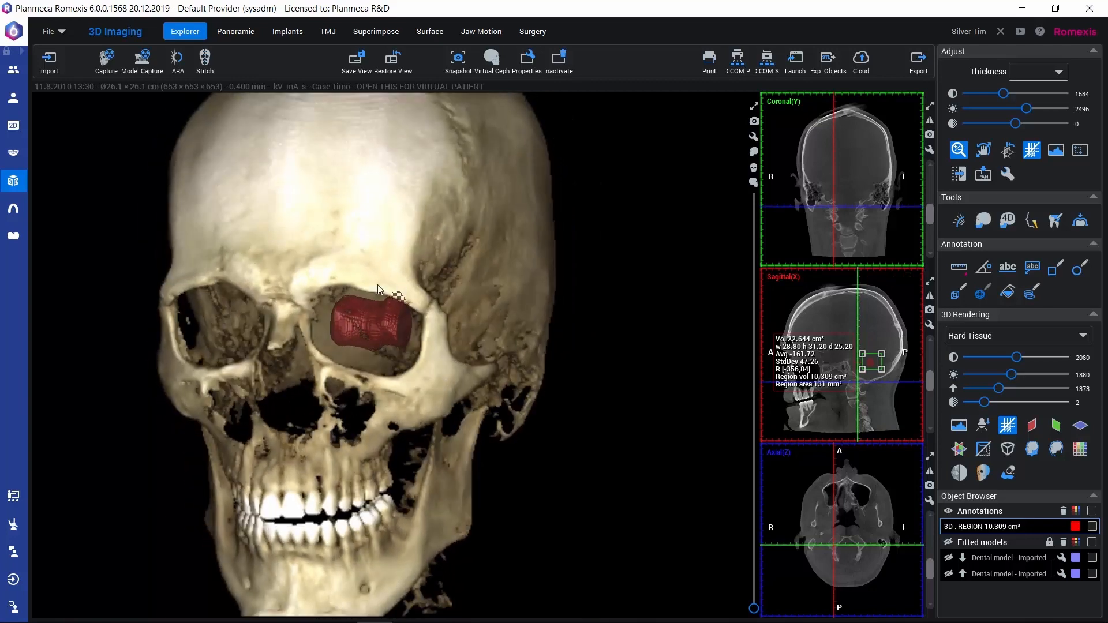